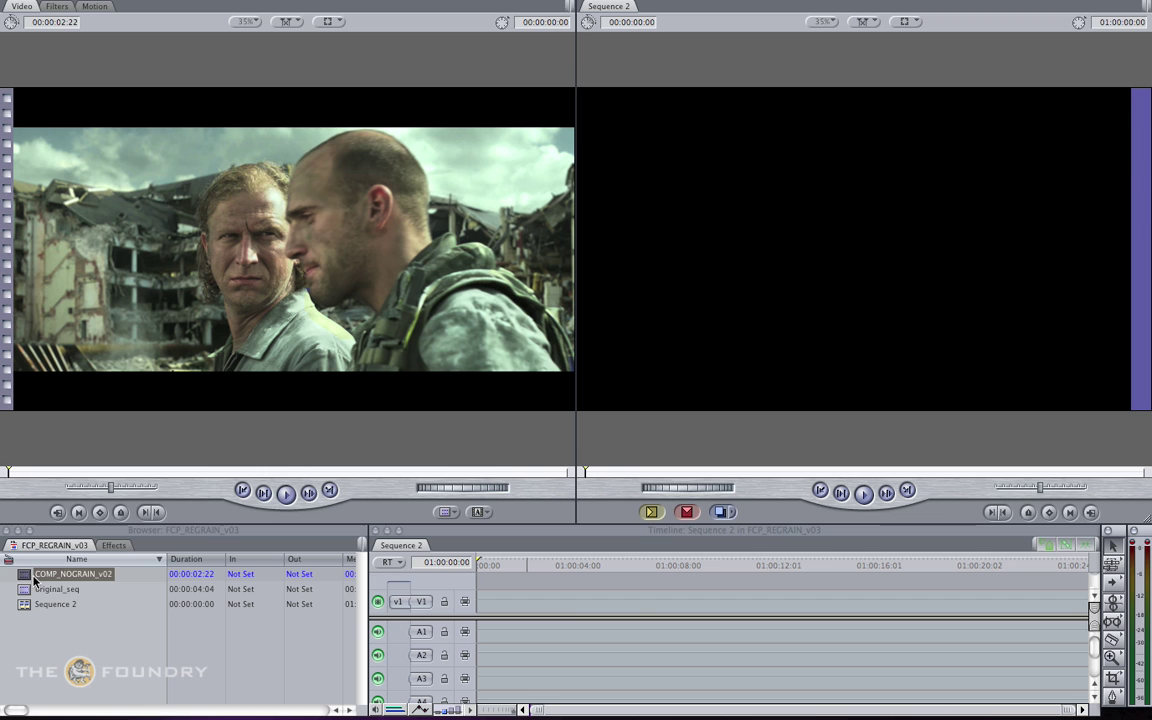
Step: Preview the COMP_NOGRAIN_v02 clip and place it at the start of V1 in Sequence 2
click(286, 494)
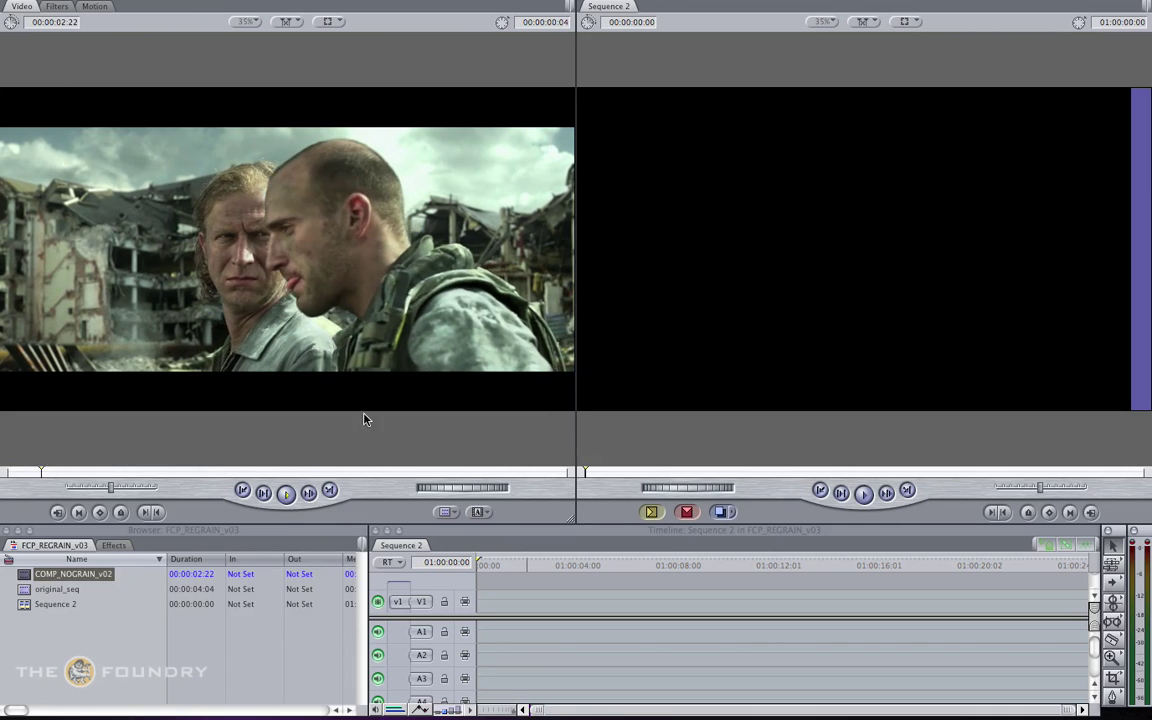
click(285, 493)
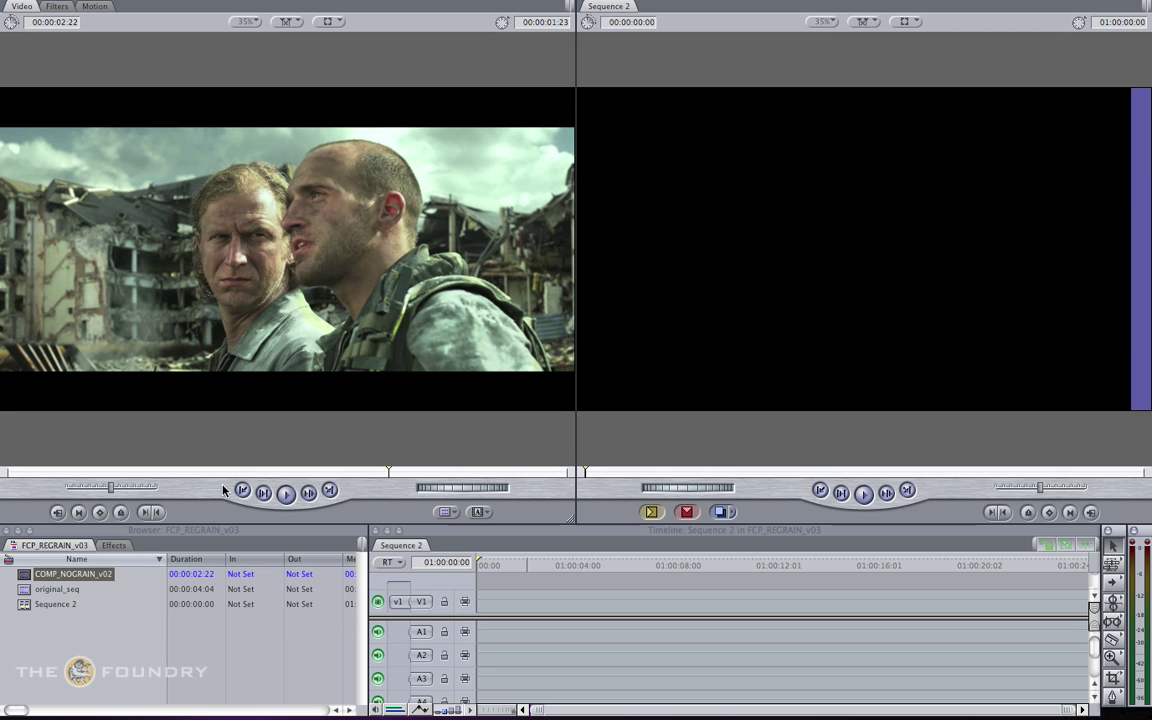
click(15, 473)
drag(14, 432, 495, 609)
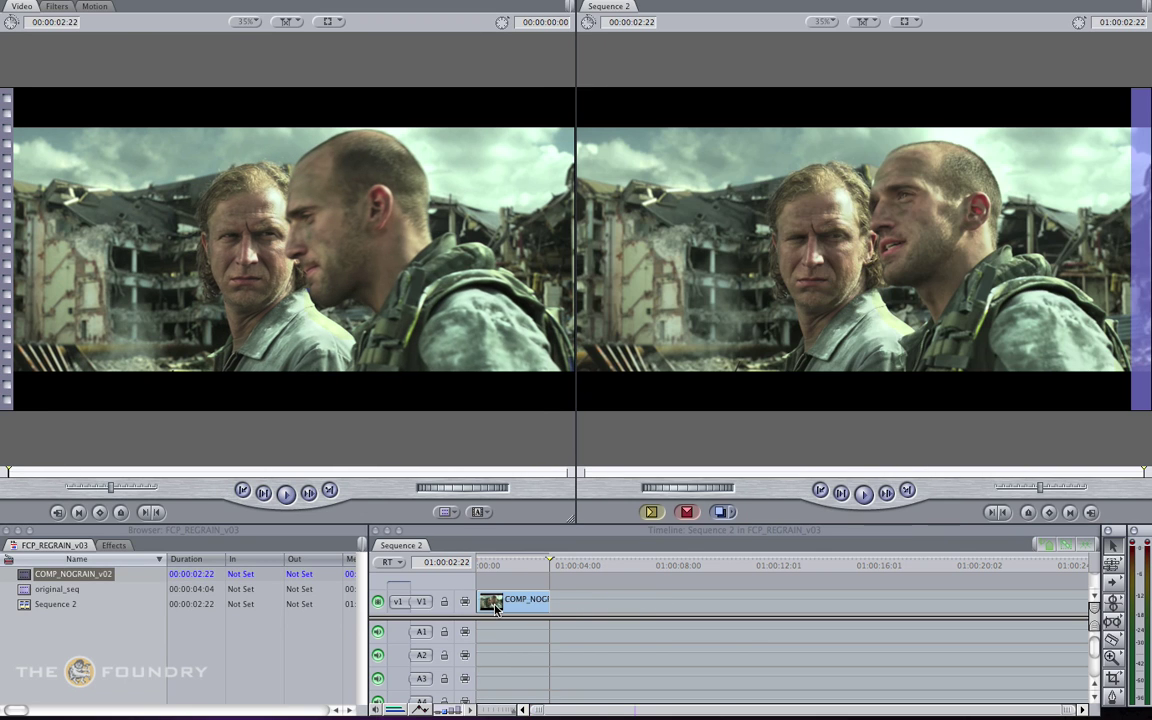
Step: Apply FurnaceCore's F_ReGrain to the timeline clip and open that clip in the Viewer
click(112, 546)
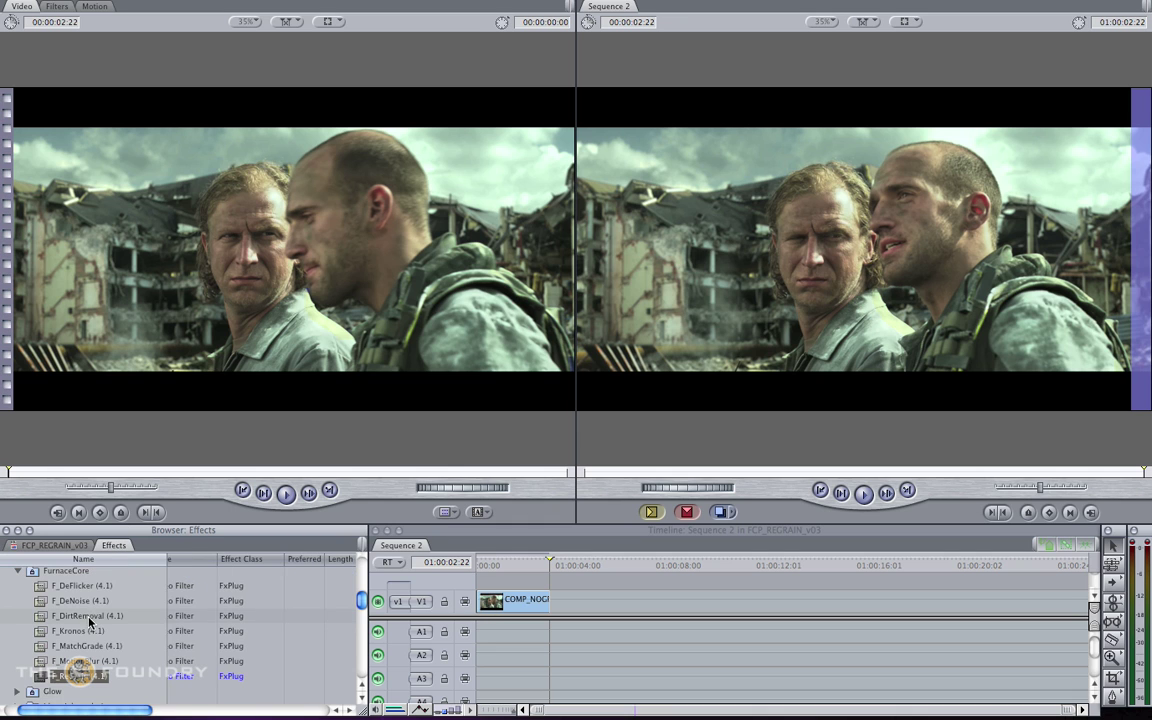
scroll(80, 610, up, 2)
scroll(72, 606, down, 2)
click(55, 680)
drag(45, 681, 511, 609)
double_click(511, 607)
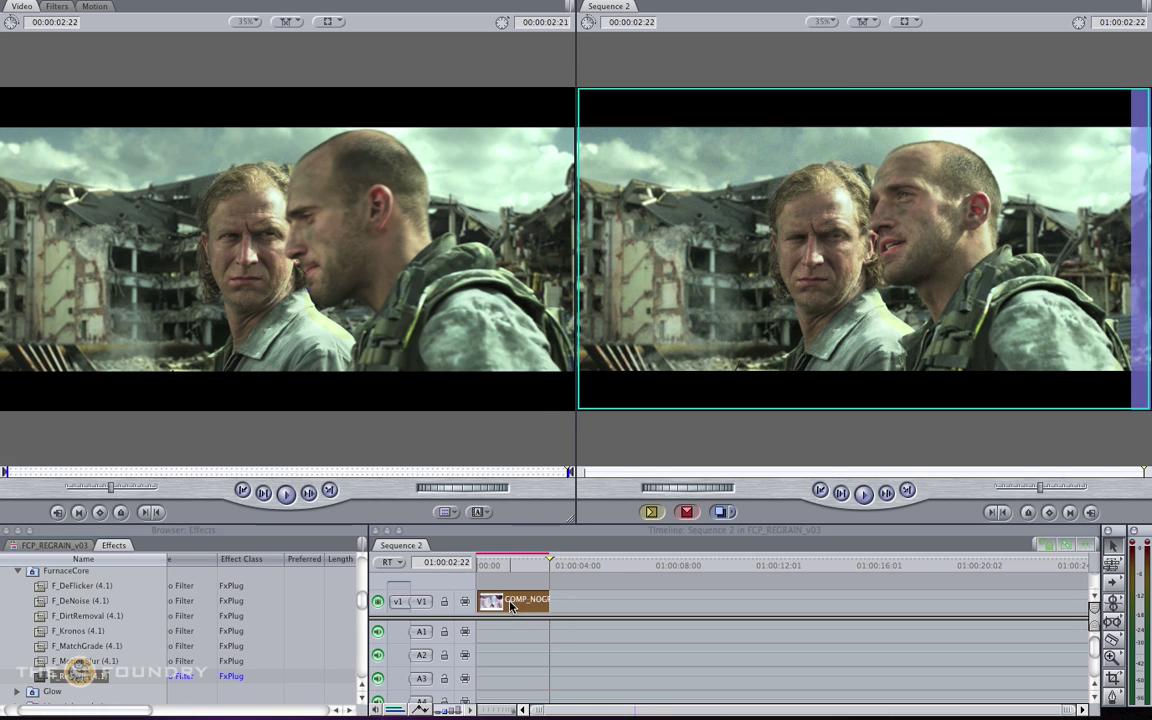
click(55, 545)
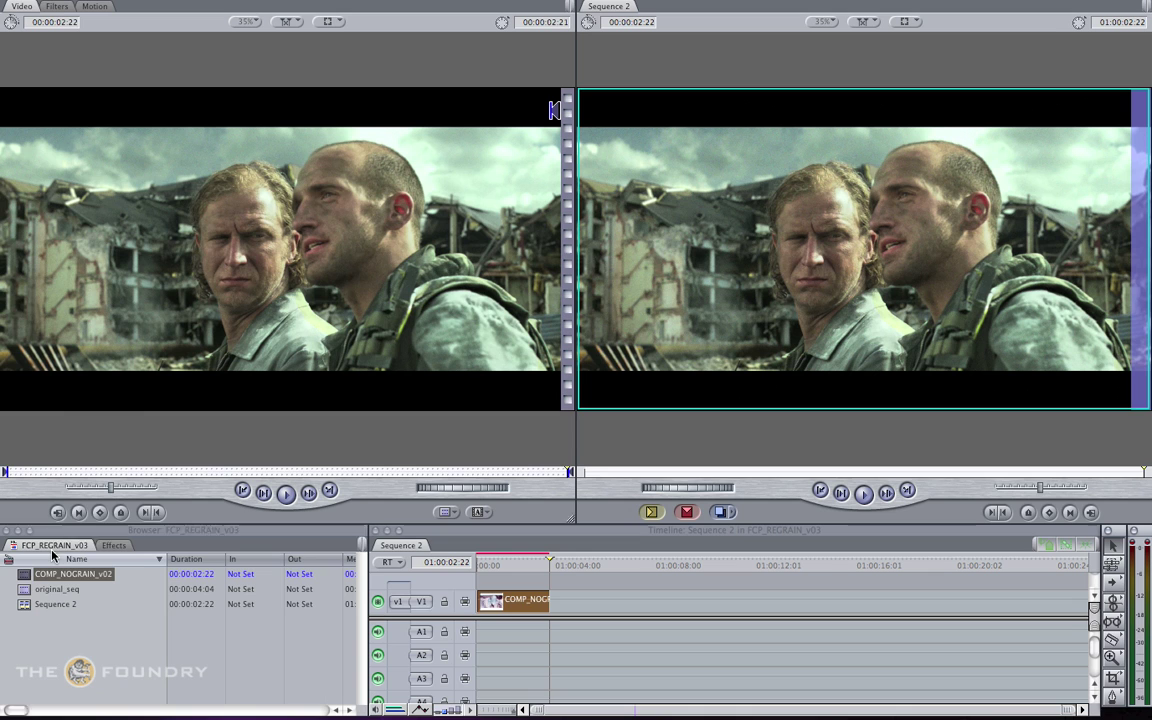
Step: Show the comp clip's F_ReGrain parameters in the Filters tab and select the Grain well
click(57, 7)
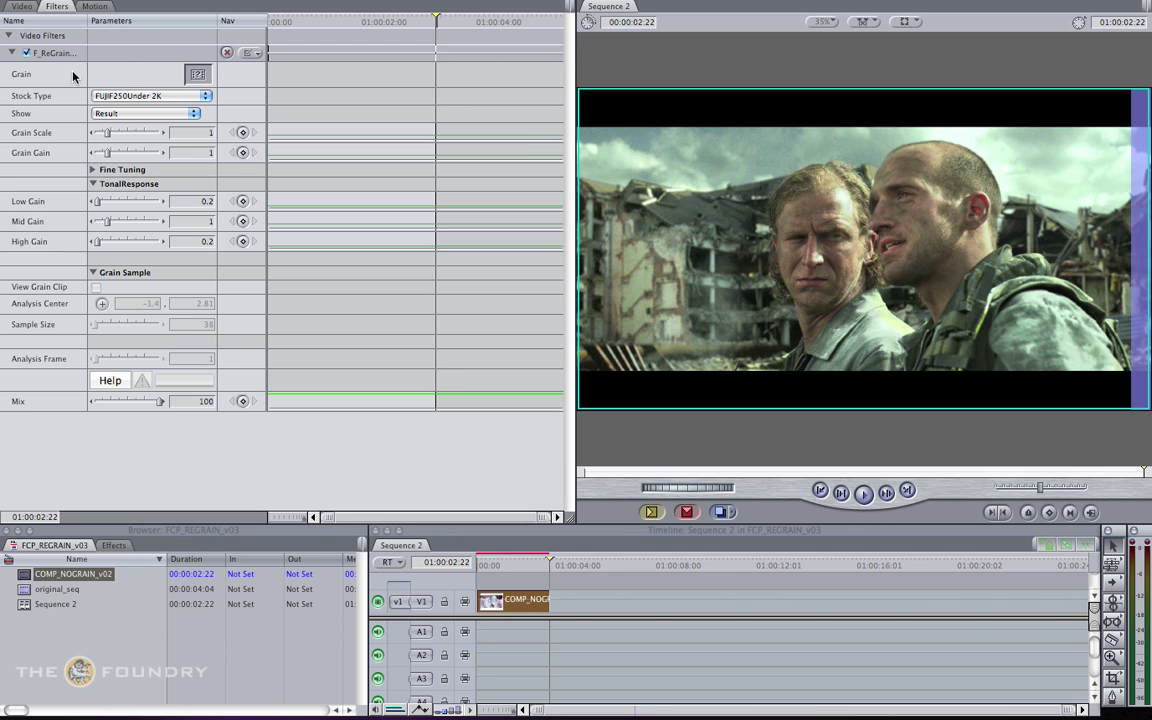
click(198, 76)
Step: Preview the original_seq blue-screen clip and return it to its first frame
click(24, 591)
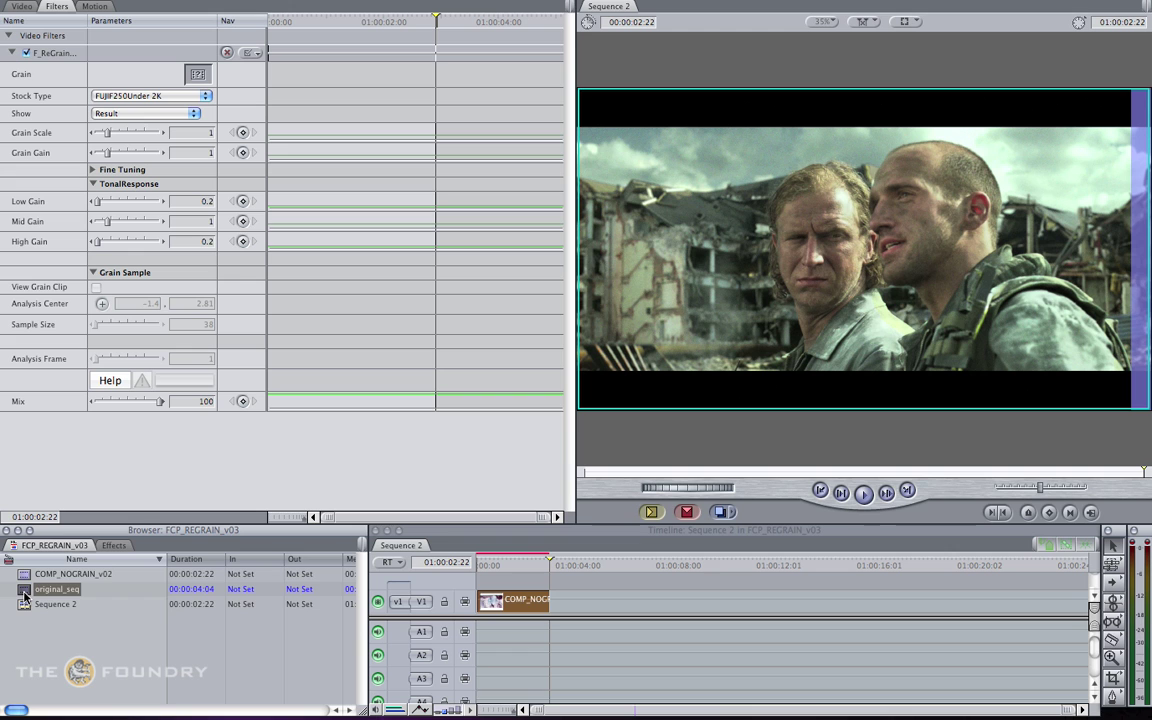
double_click(24, 592)
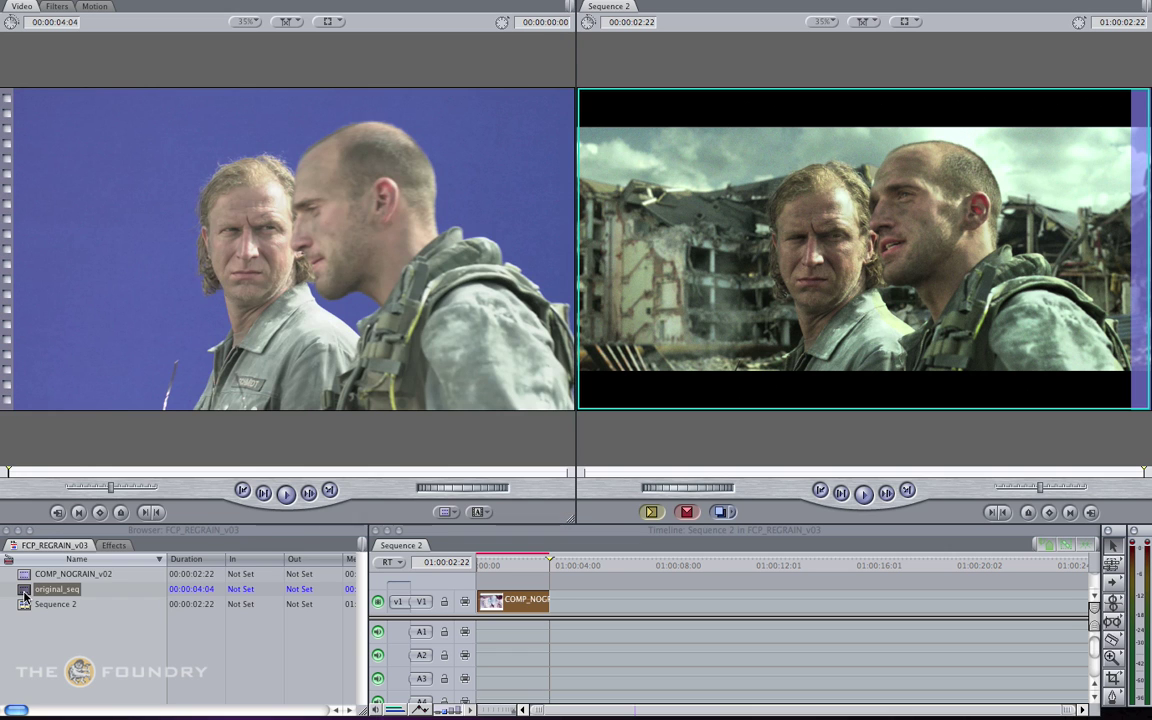
click(285, 493)
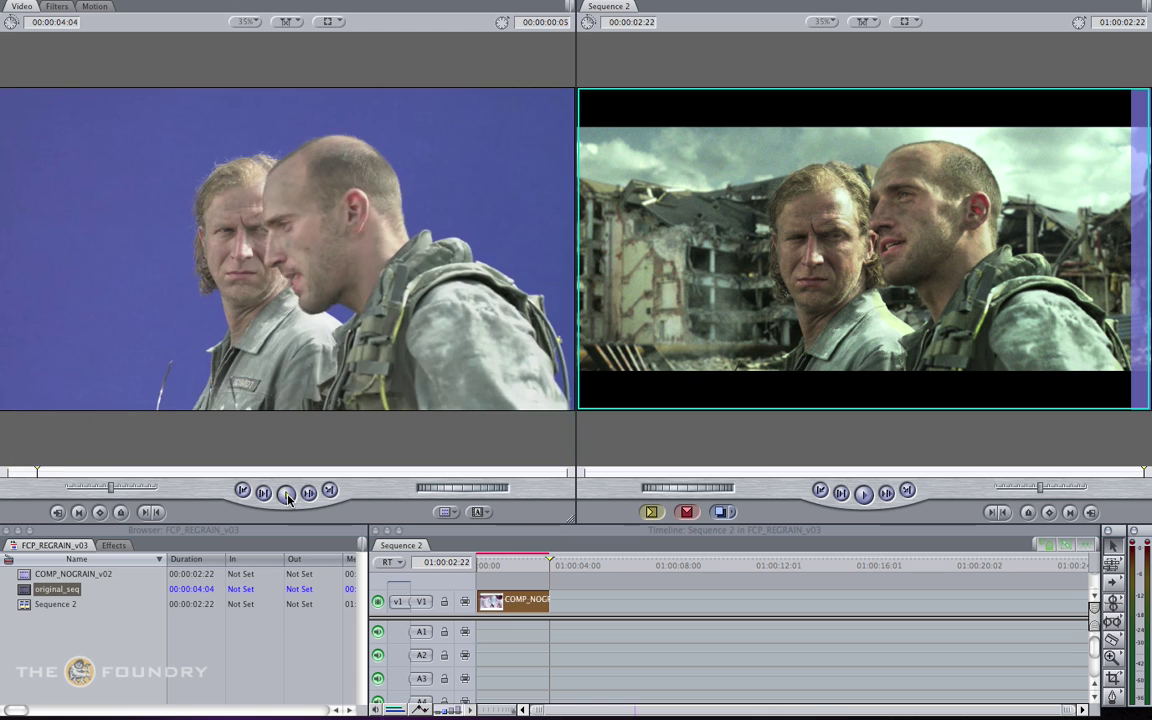
click(26, 472)
drag(26, 472, 10, 471)
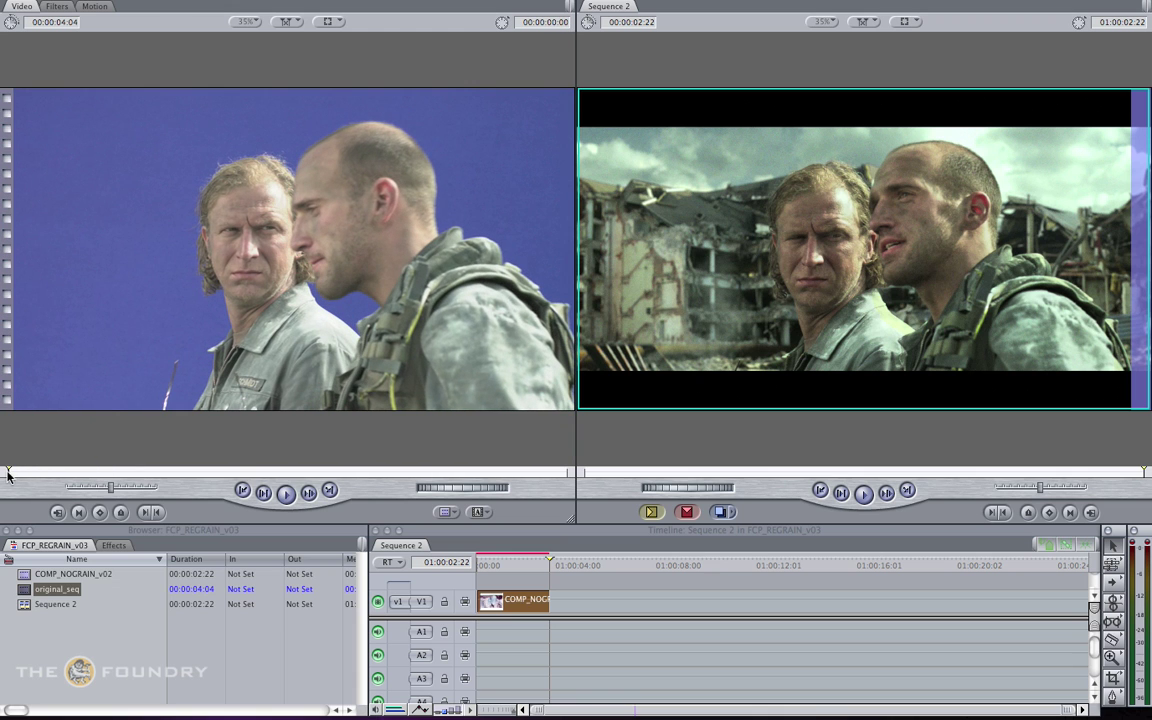
Step: Reopen the timeline comp clip's filters and set original_seq as the F_ReGrain grain source
double_click(512, 612)
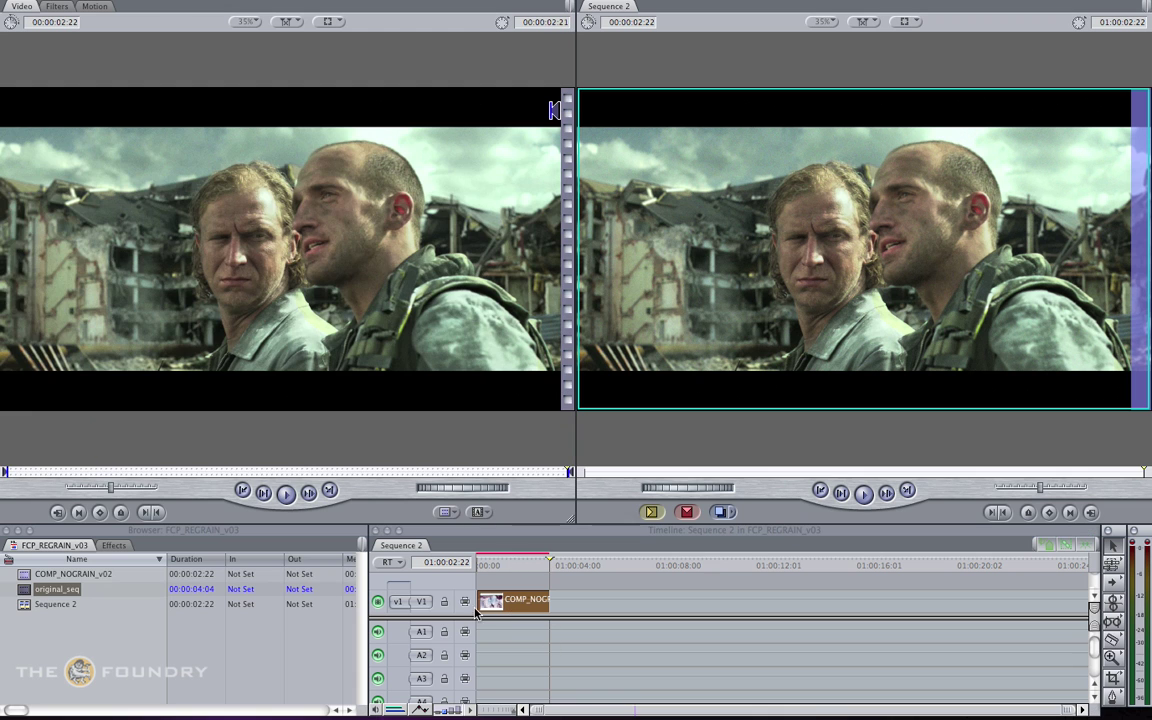
click(57, 8)
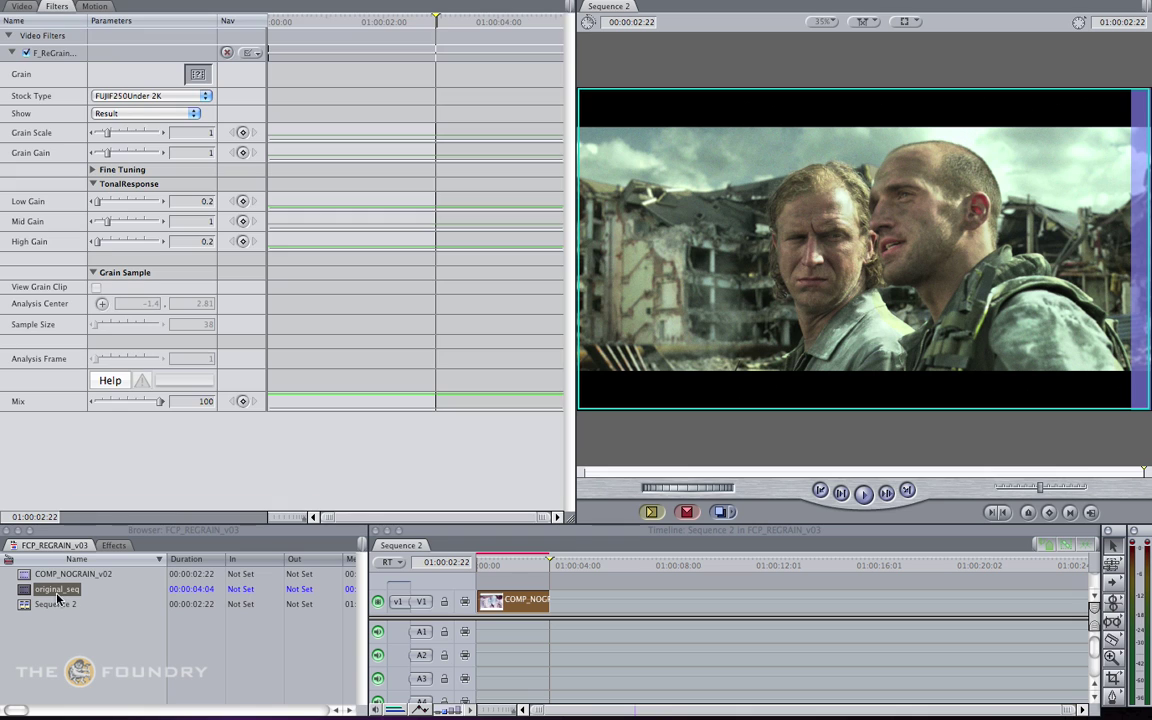
drag(52, 589, 199, 77)
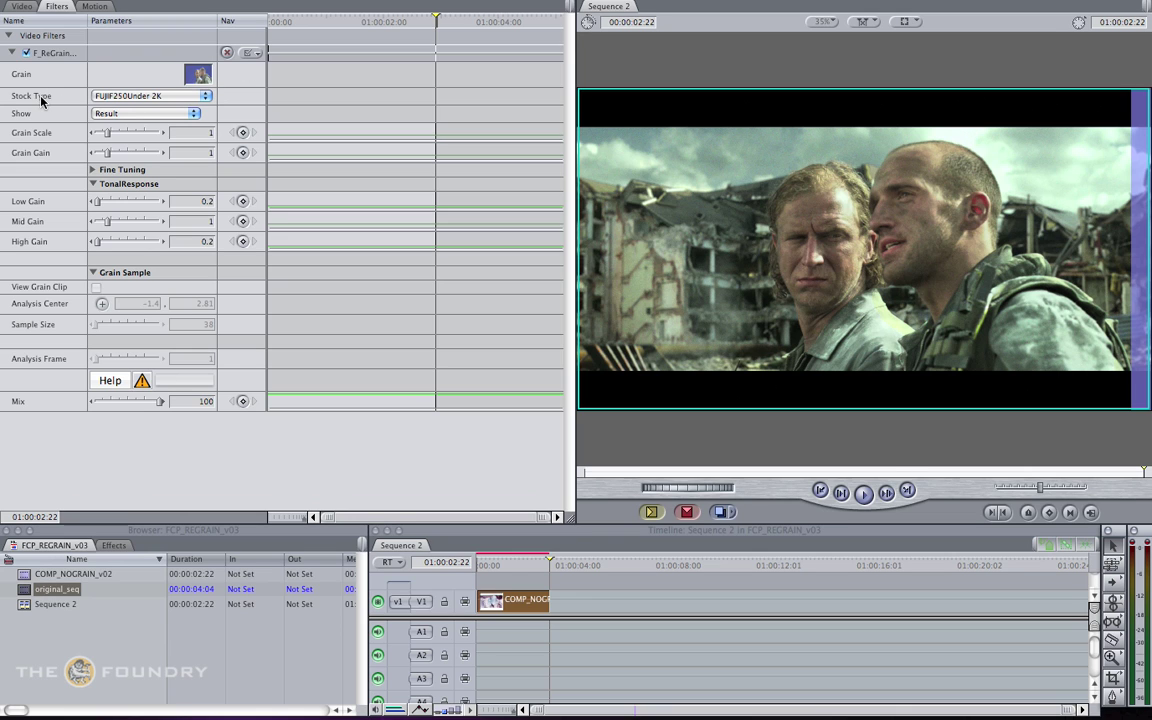
Step: Change the F_ReGrain Stock Type from FUJIF250Under 2K to Sample Grain
click(104, 93)
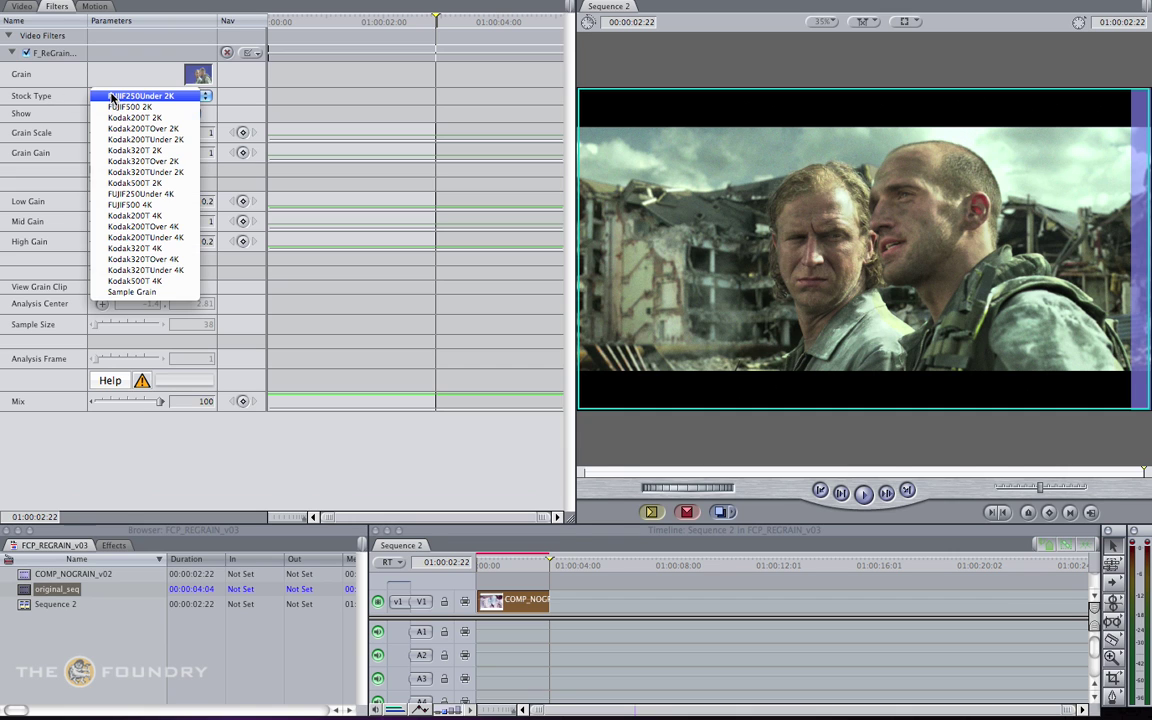
click(137, 293)
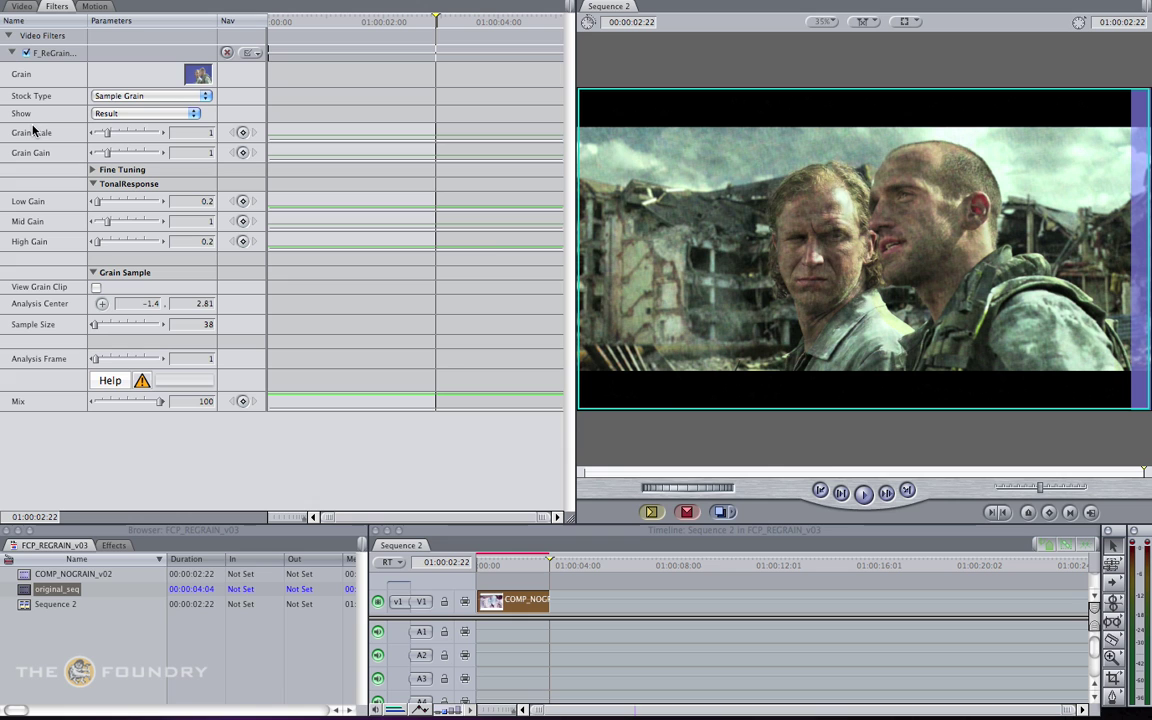
Step: Display the grain plate, then turn on View Grain Clip to see the 38-size sample area
click(124, 114)
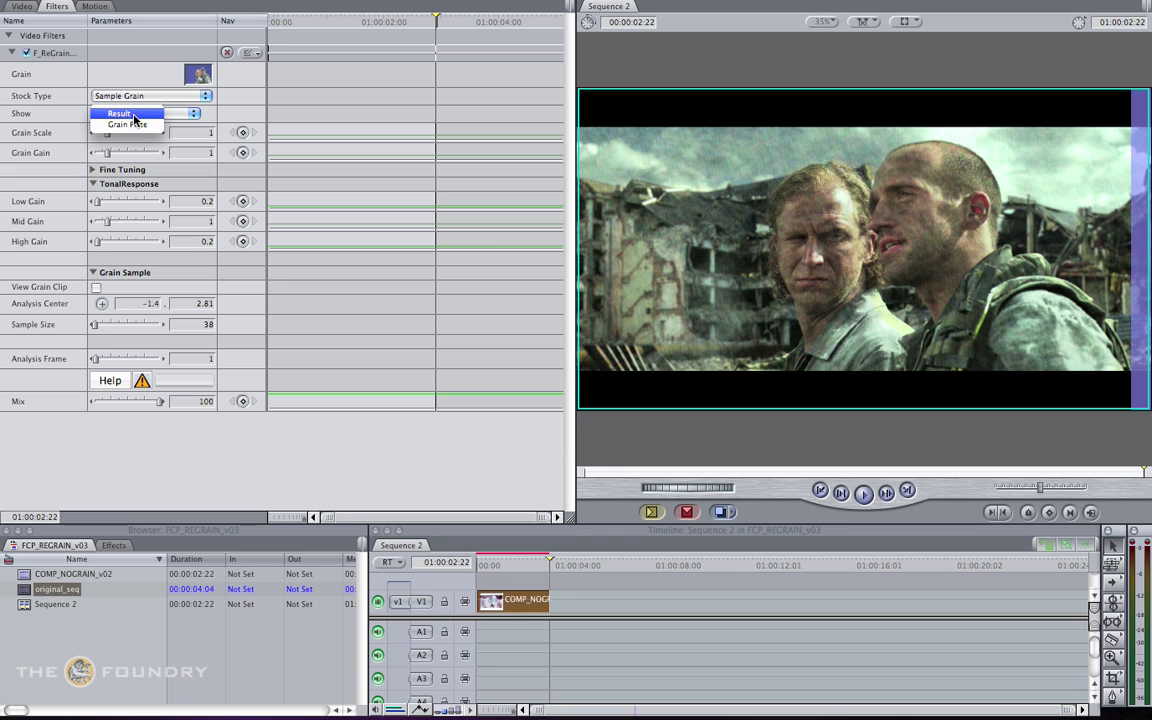
click(130, 124)
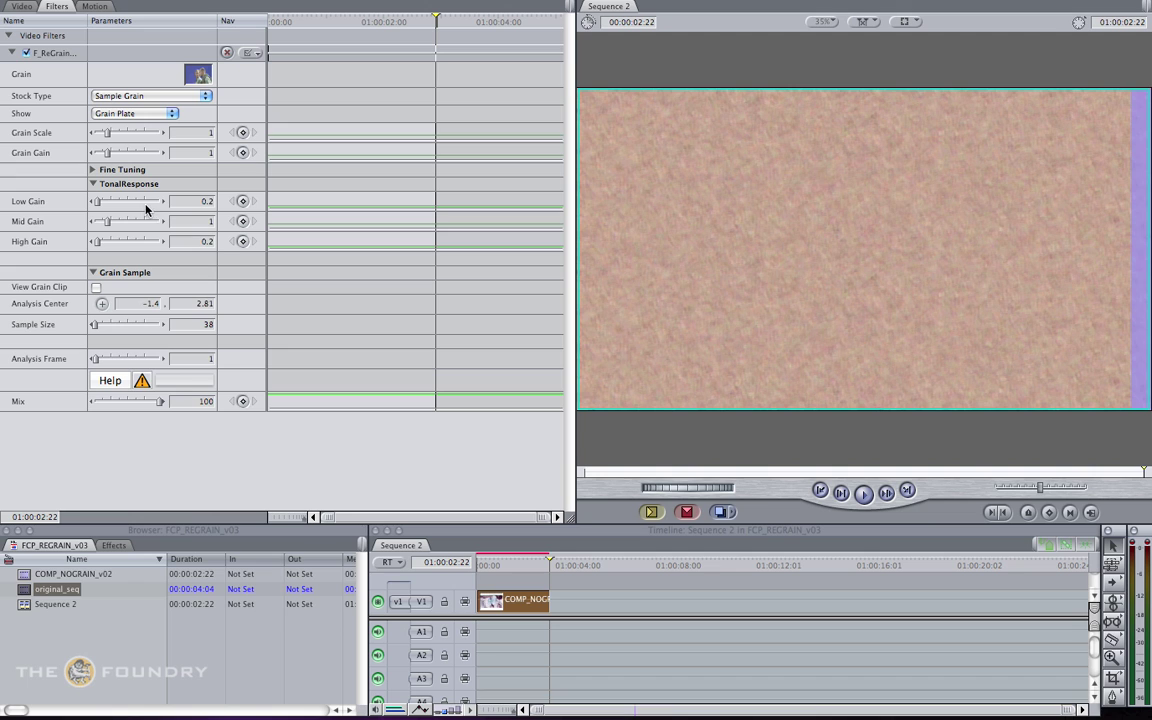
click(96, 288)
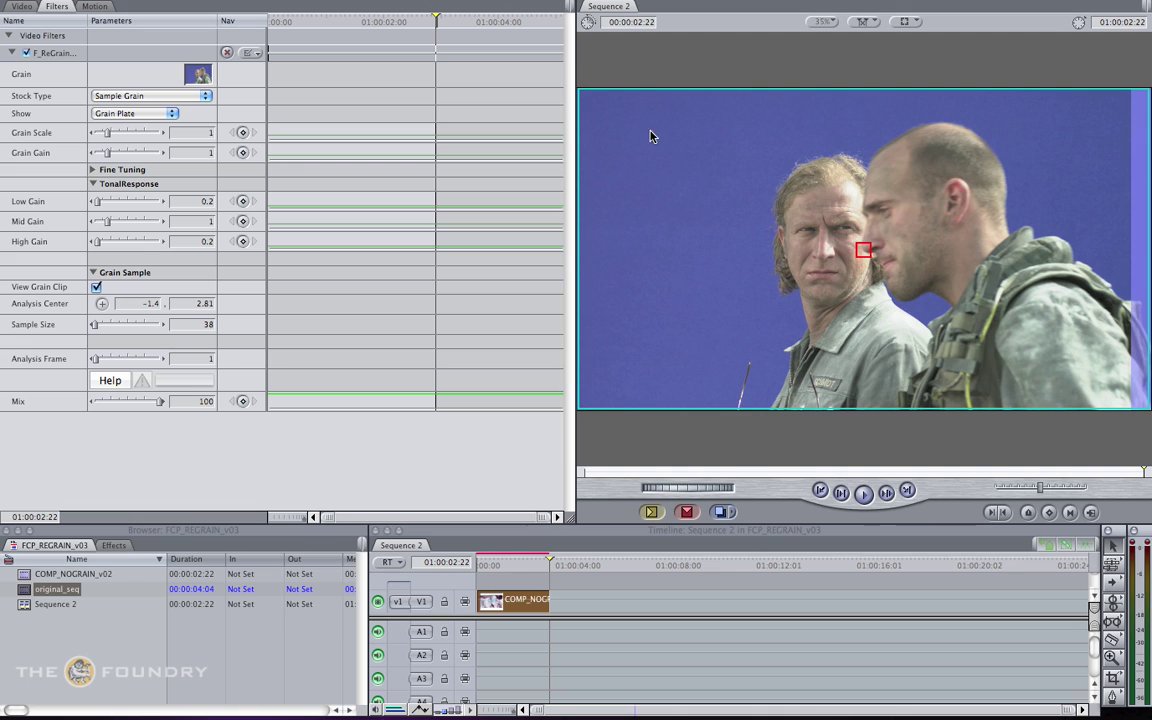
Step: Move the Analysis Center sample onto the blue screen at -741.69, -311.38, with View Grain Clip off
click(101, 303)
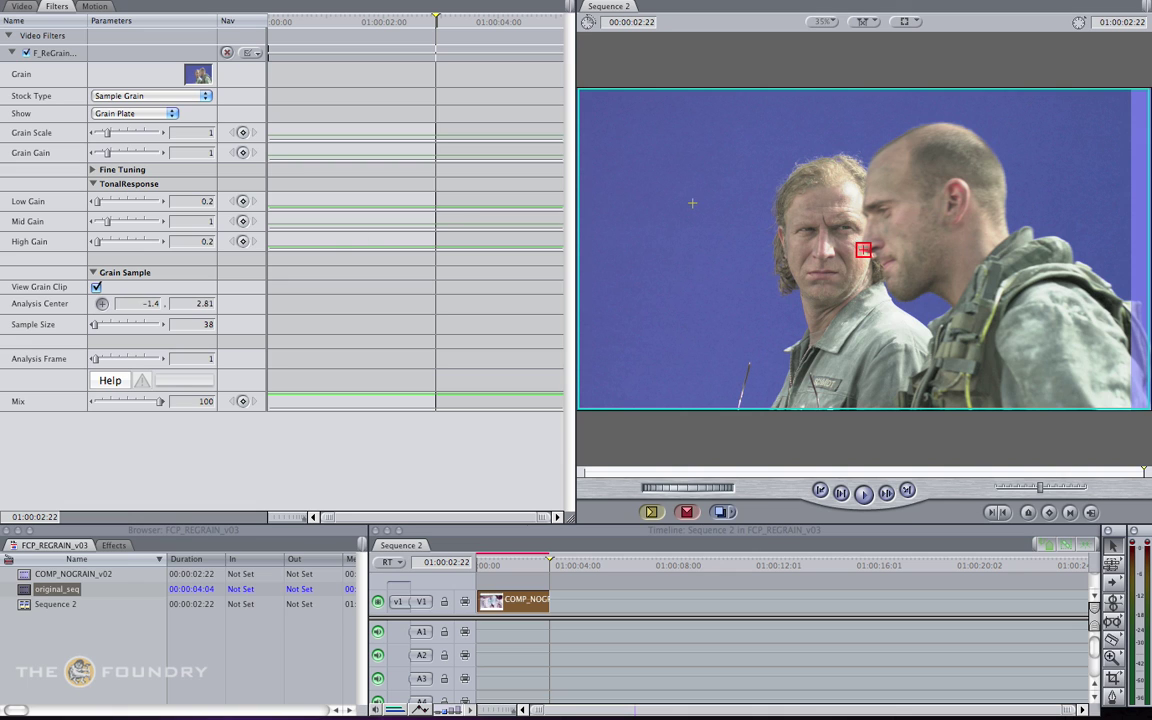
click(641, 158)
click(96, 288)
click(96, 288)
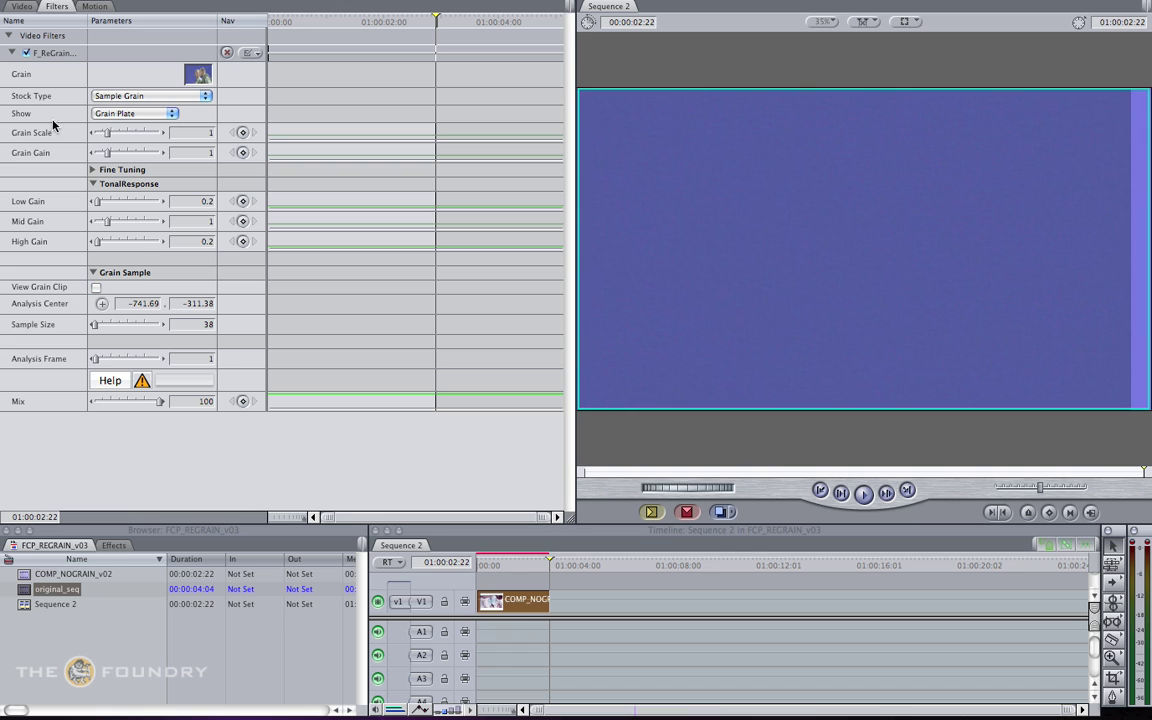
click(113, 113)
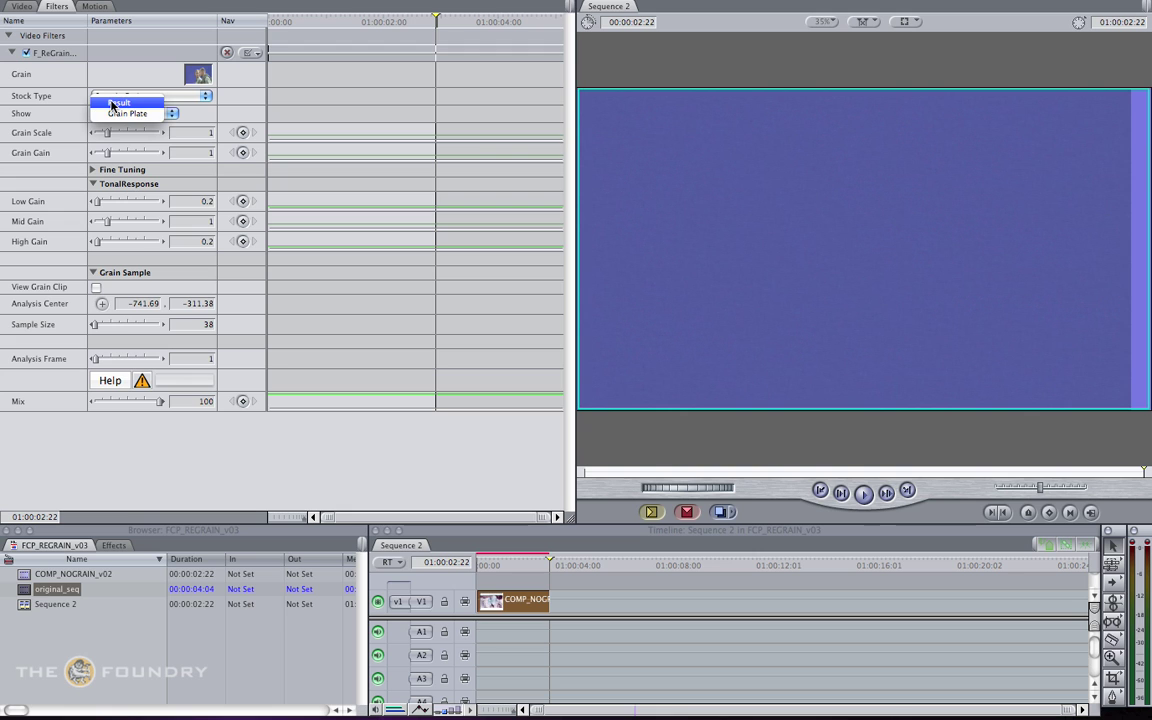
Step: Set the Show pop-up to Result so the regrained image replaces the purple grain plate
click(113, 103)
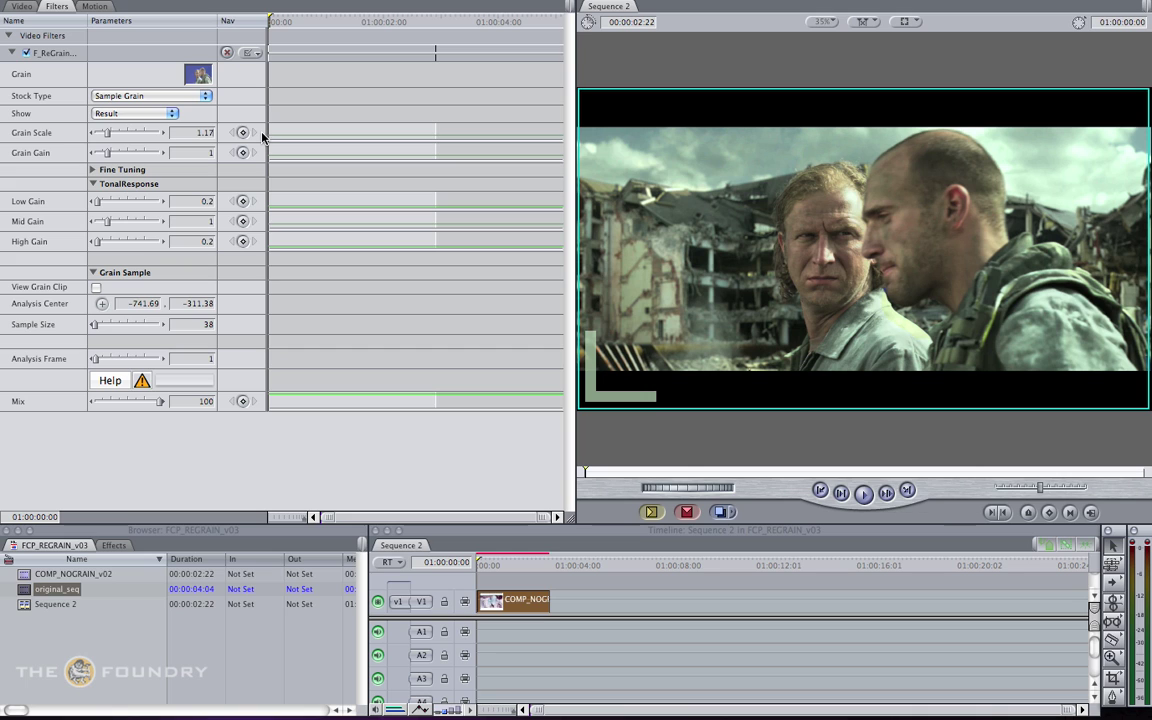
Step: Enter 1.17 in Grain Gain to match the 1.17 Grain Scale
click(212, 153)
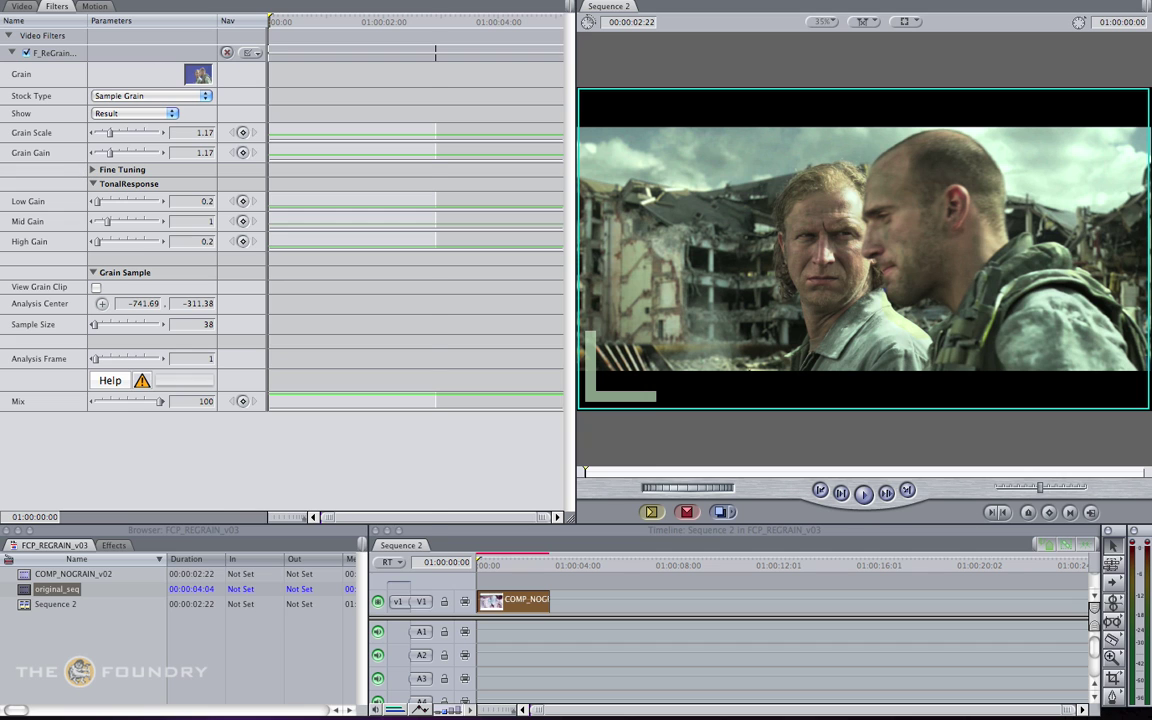
Step: Switch the canvas to the Red channel only with View > Channels > Red
click(170, 0)
mouse_move(215, 370)
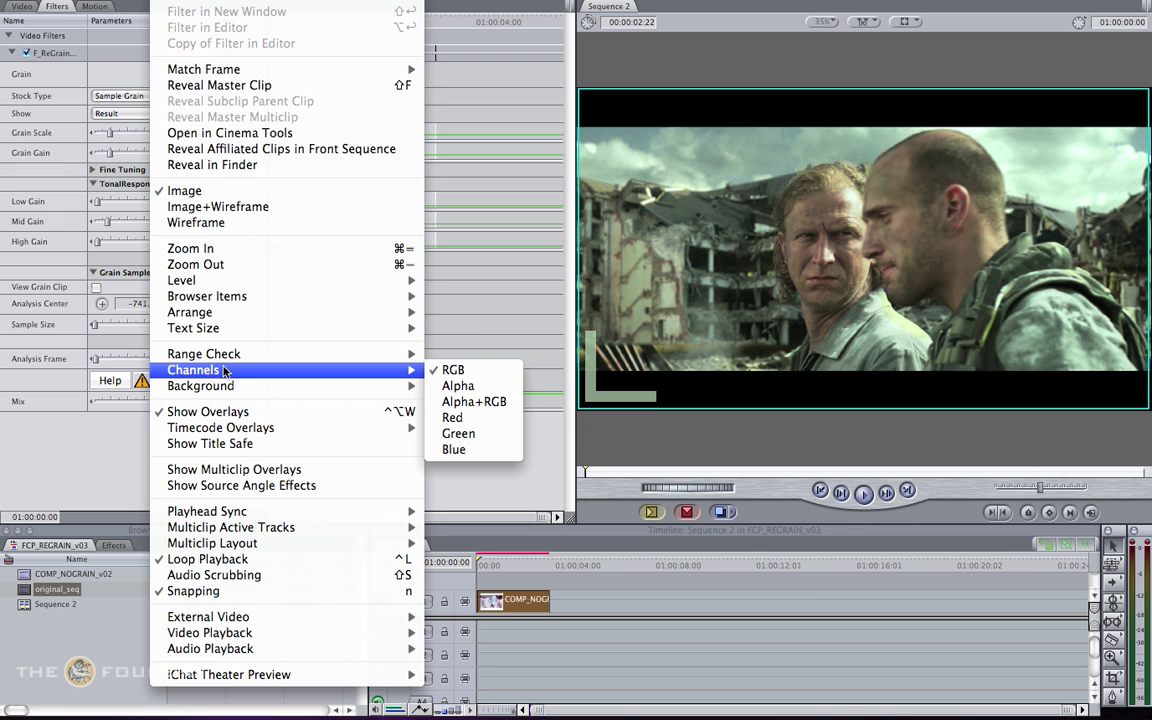
click(458, 418)
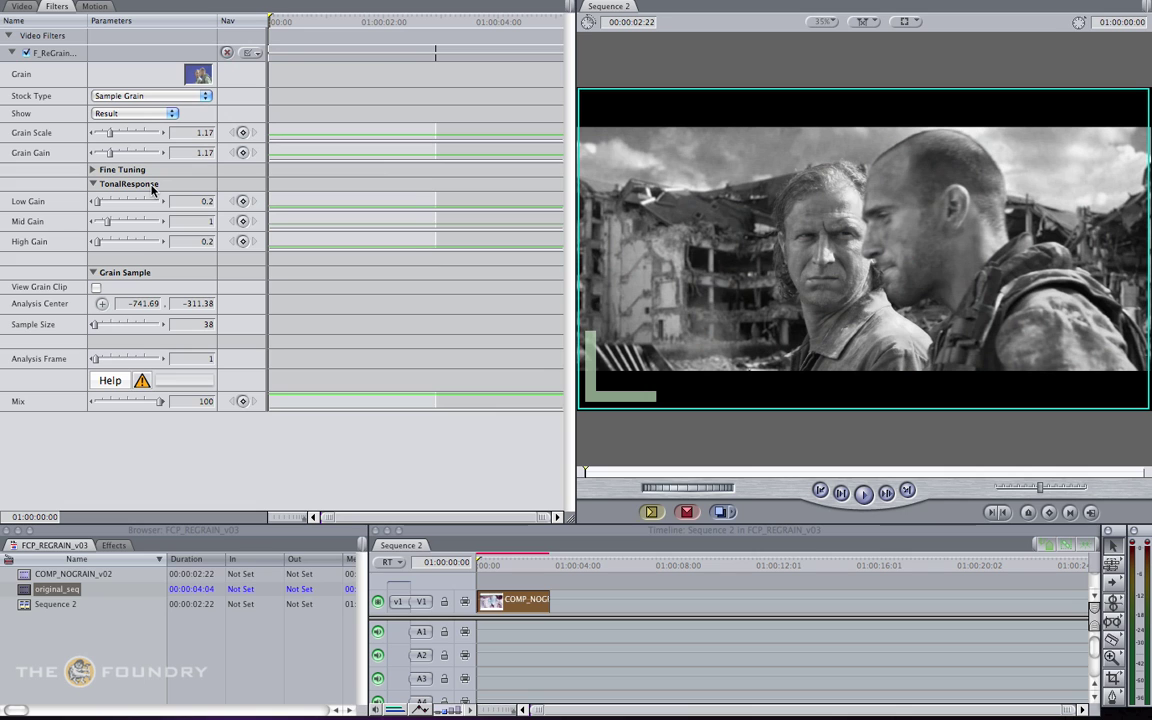
Step: Under Fine Tuning, set F_ReGrain's Red Gain and Red Scale to 1.2
click(92, 170)
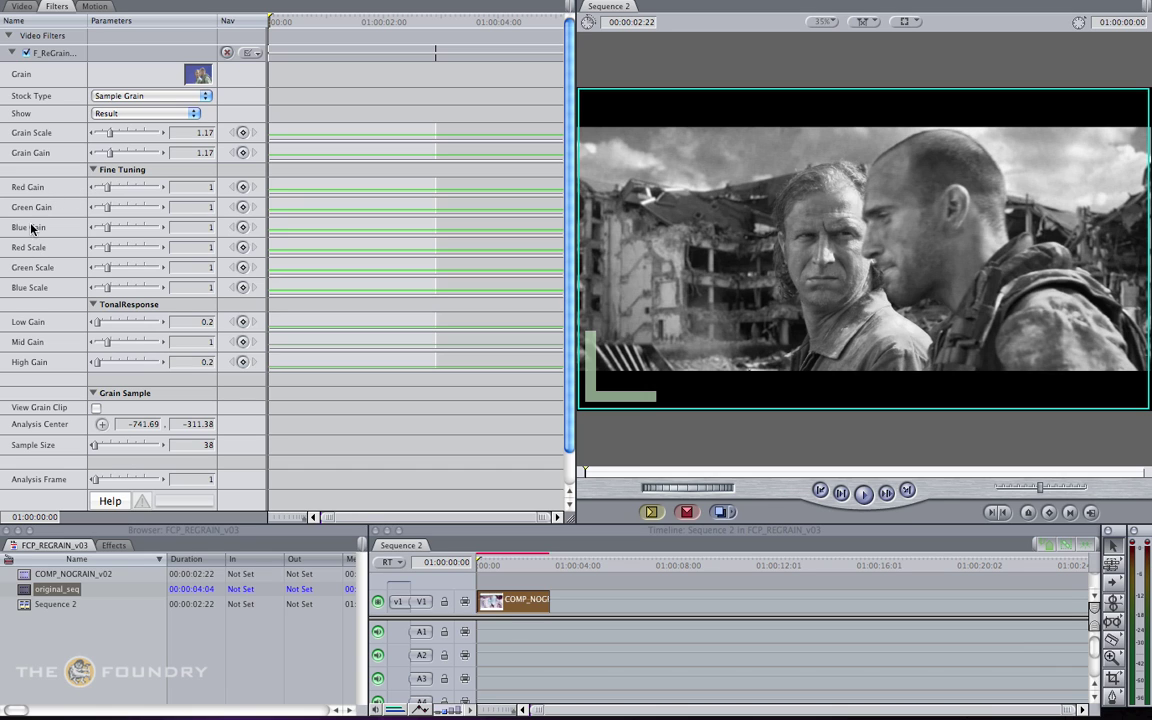
click(212, 187)
drag(200, 187, 228, 192)
key(Return)
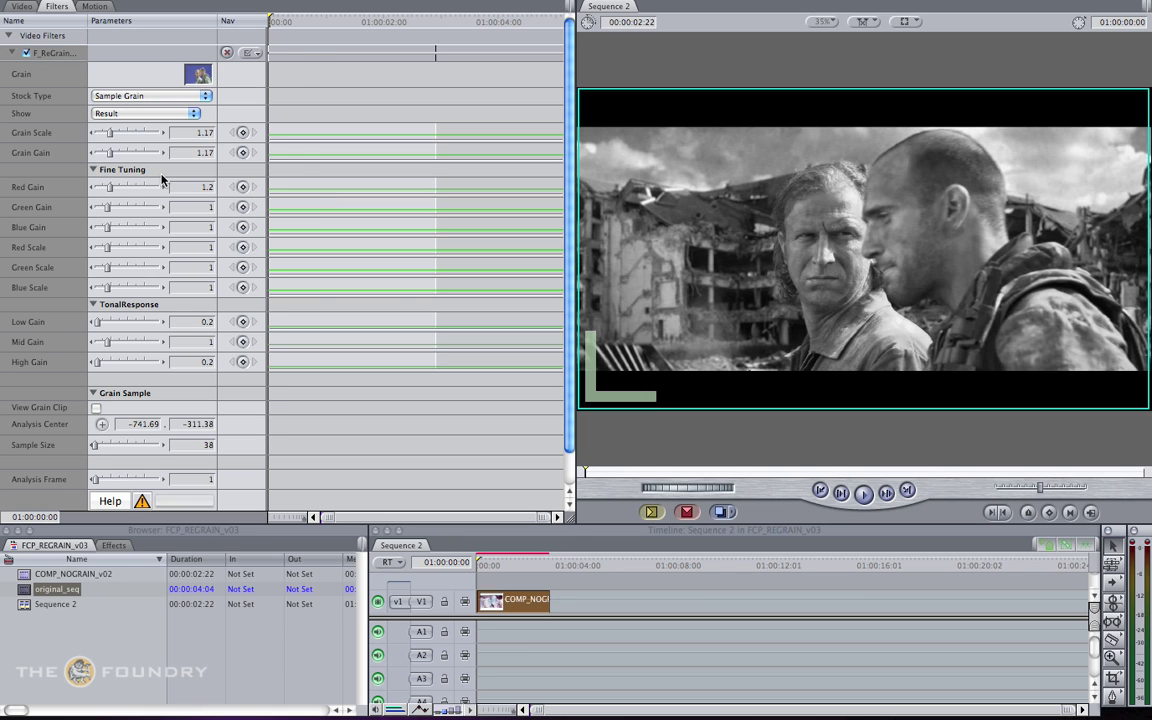
click(213, 248)
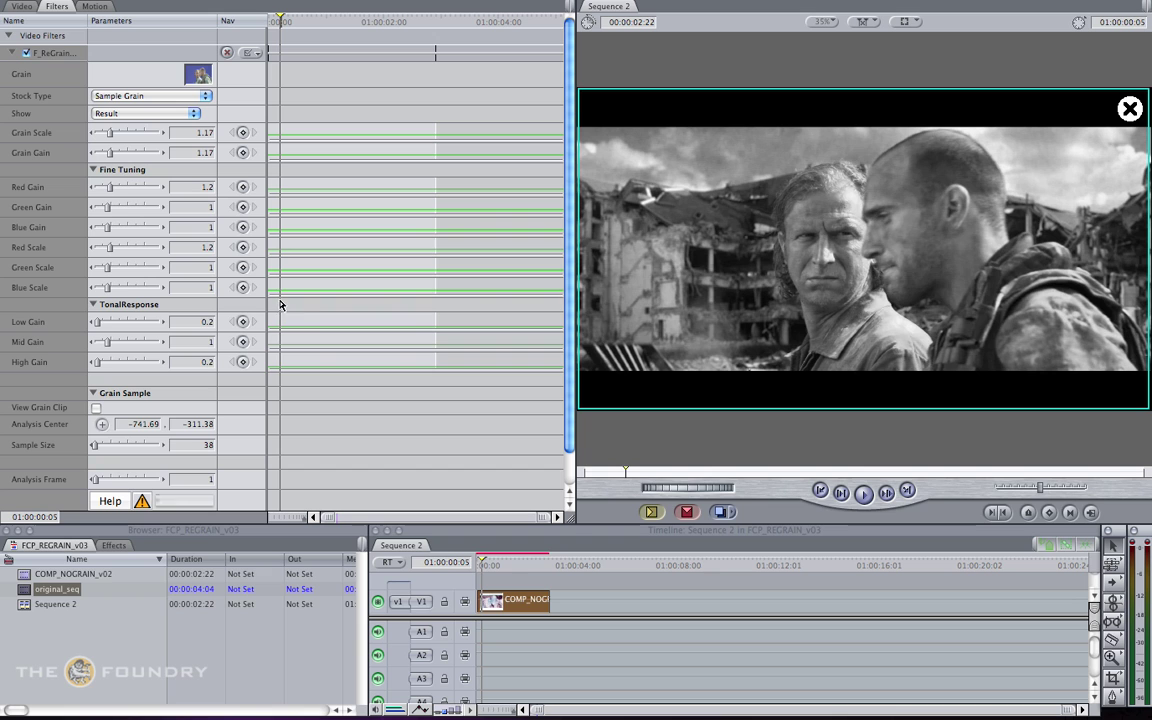
Step: Step forward a few frames to check the grain, then return the playhead to the first frame
key(Right)
key(Right)
key(Right)
key(Right)
key(Right)
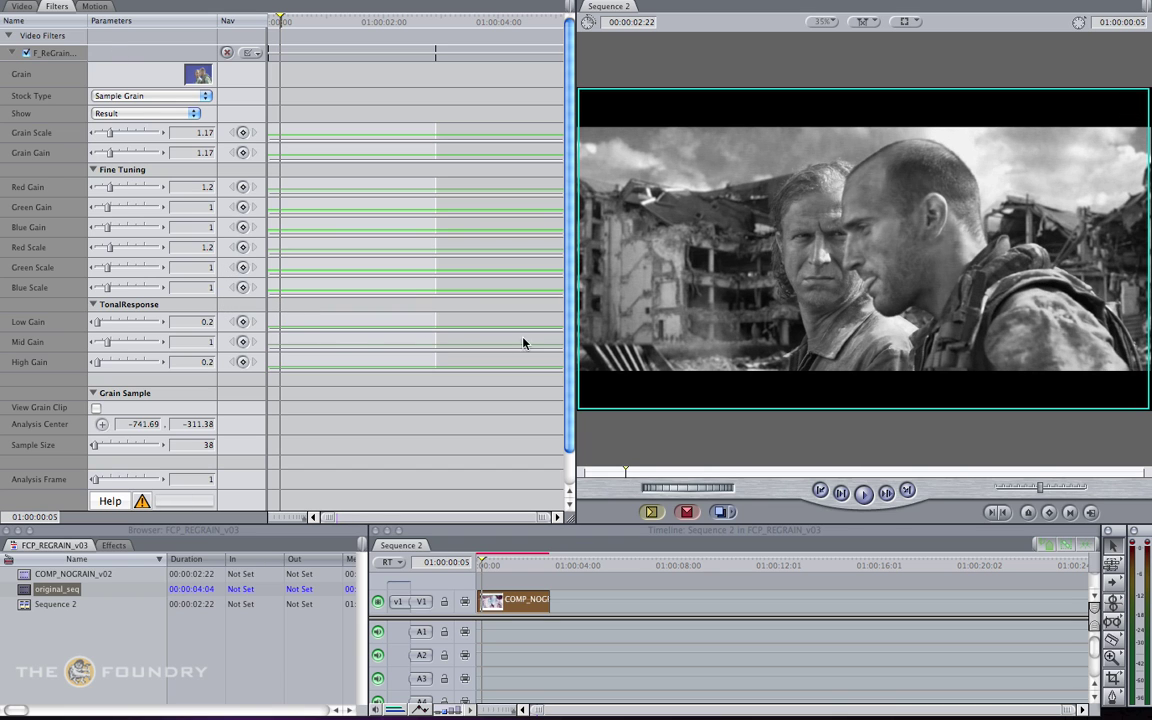
scroll(566, 327, down, 2)
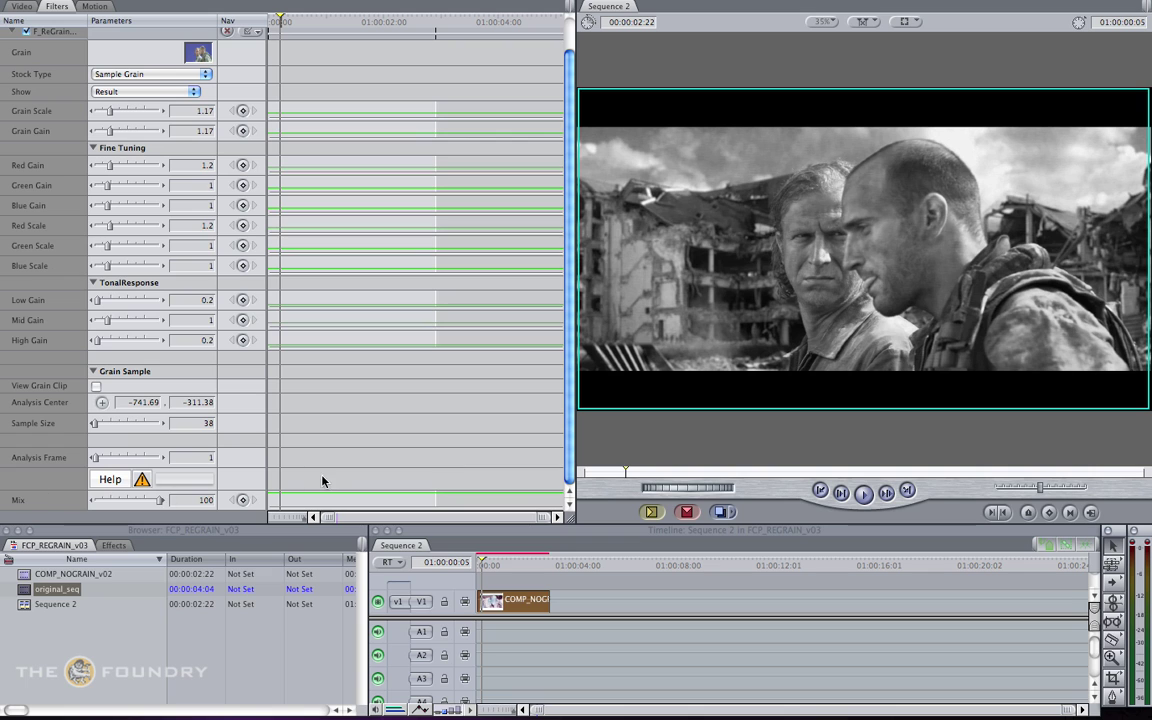
scroll(222, 68, up, 2)
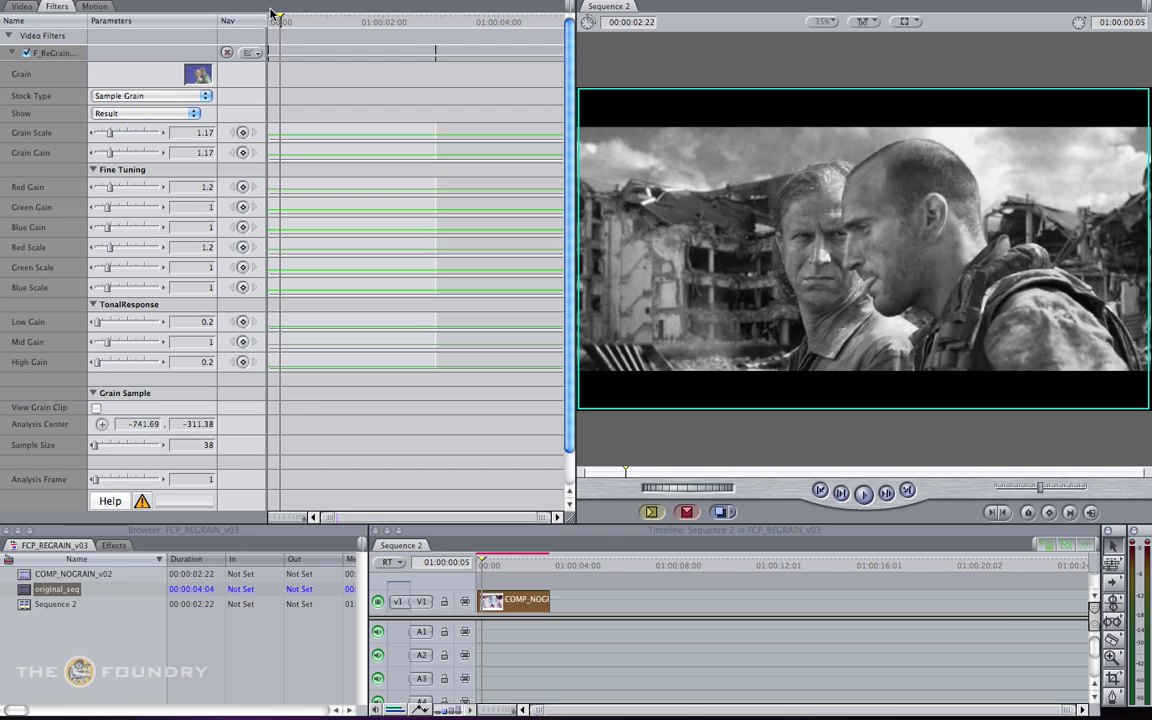
drag(276, 21, 245, 22)
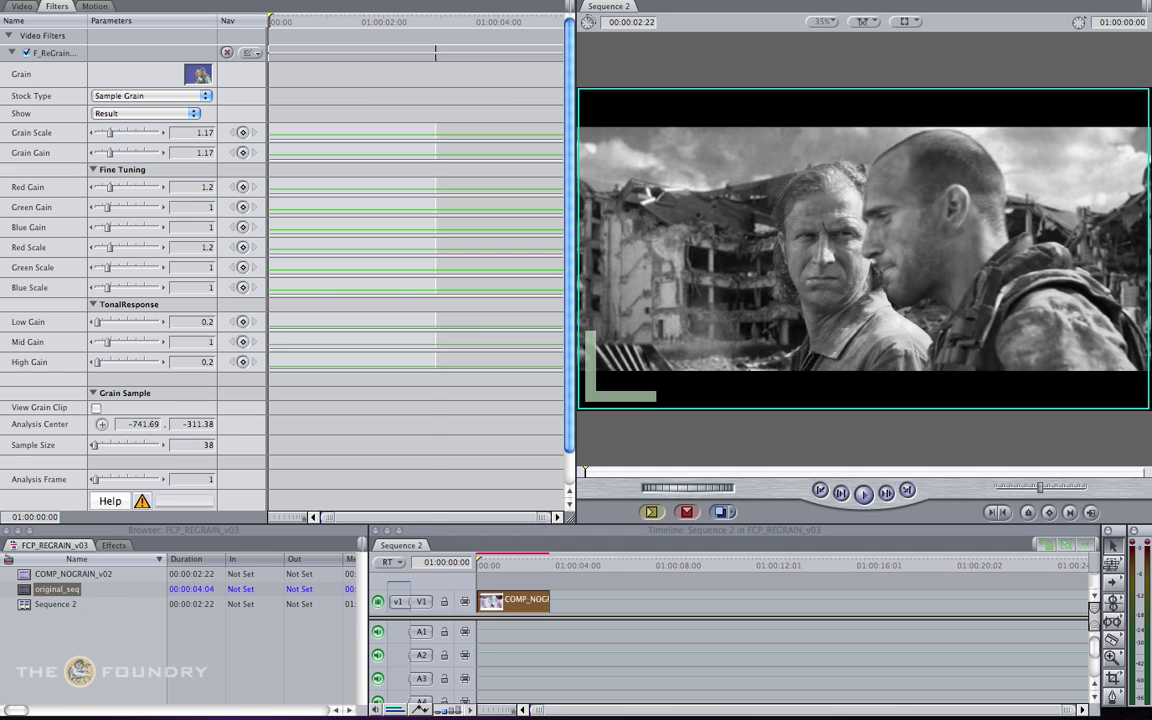
Step: Switch the canvas channel view from red only back to full-colour RGB
click(175, 0)
mouse_move(260, 362)
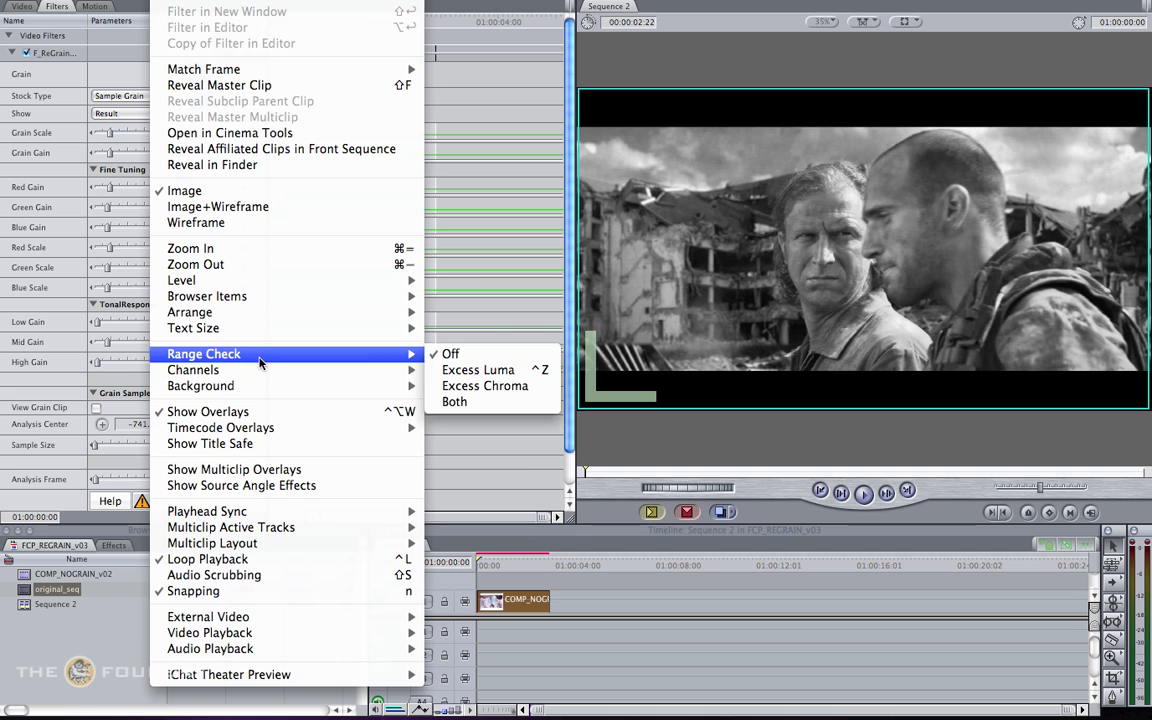
click(476, 374)
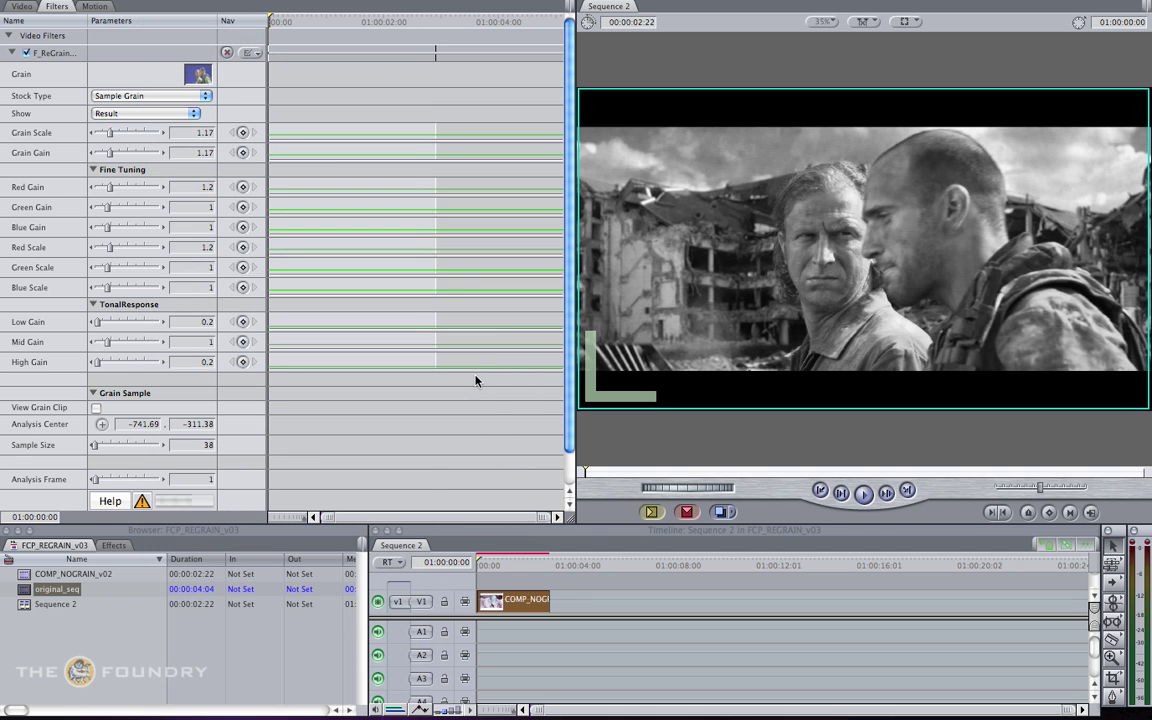
Step: Collapse the Fine Tuning section of F_ReGrain, leaving Red Gain and Red Scale at 1.2
click(93, 170)
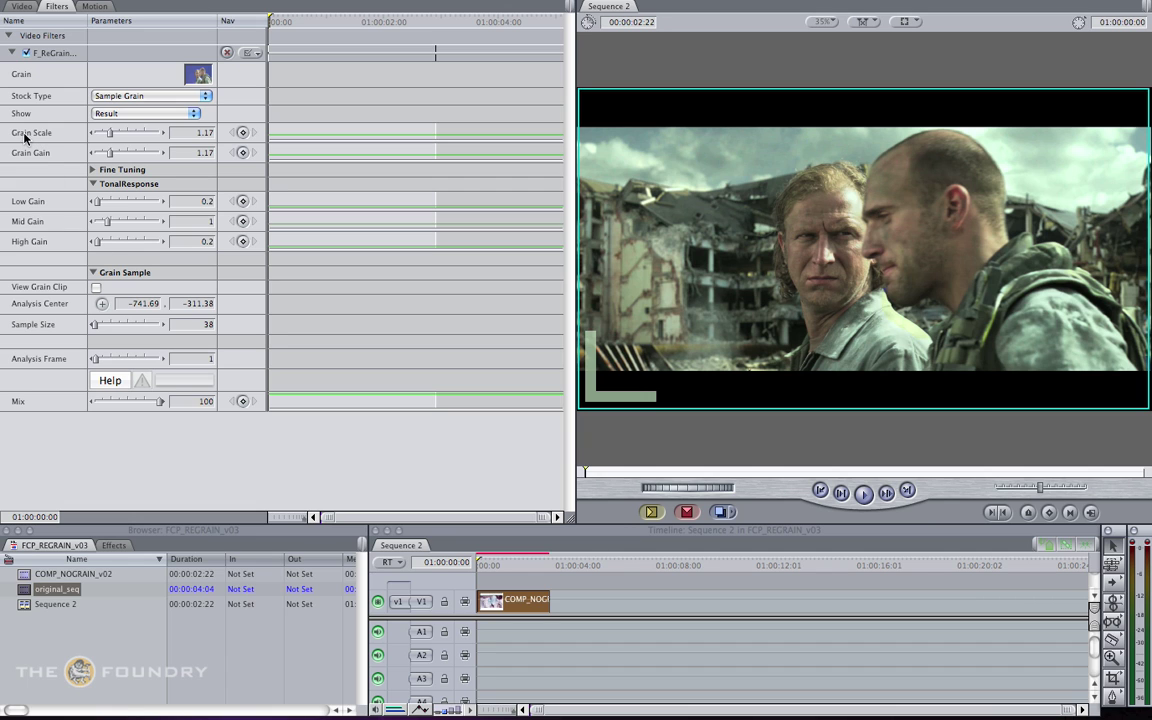
click(92, 169)
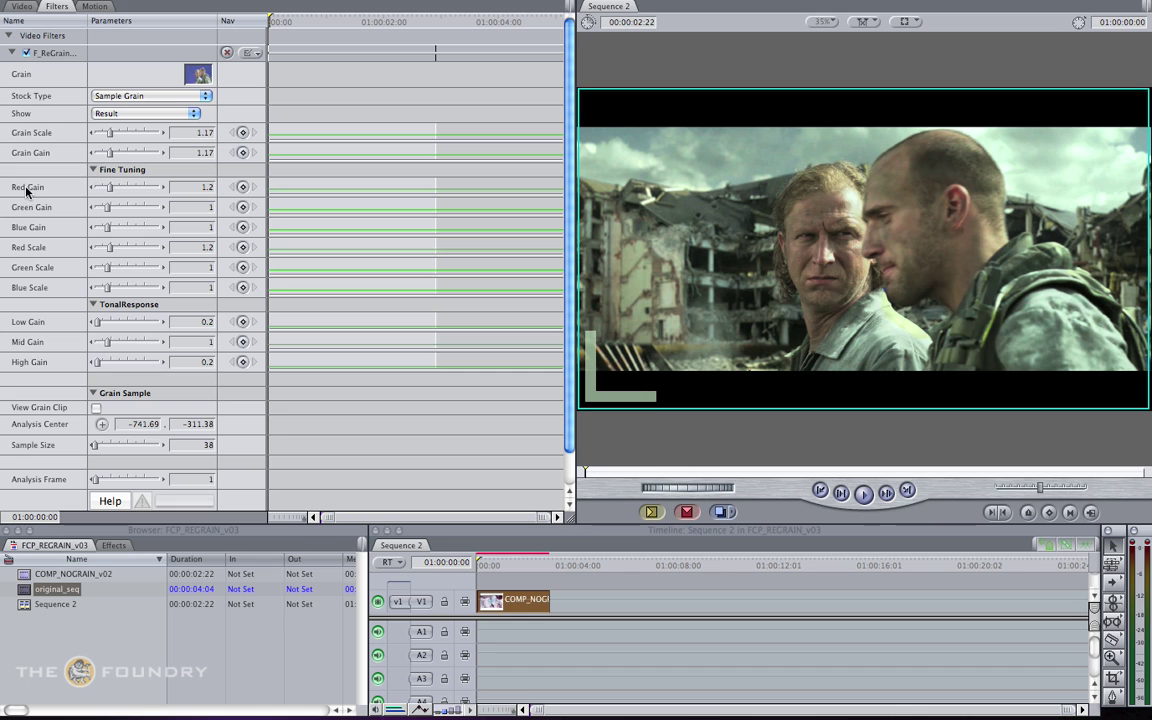
click(93, 170)
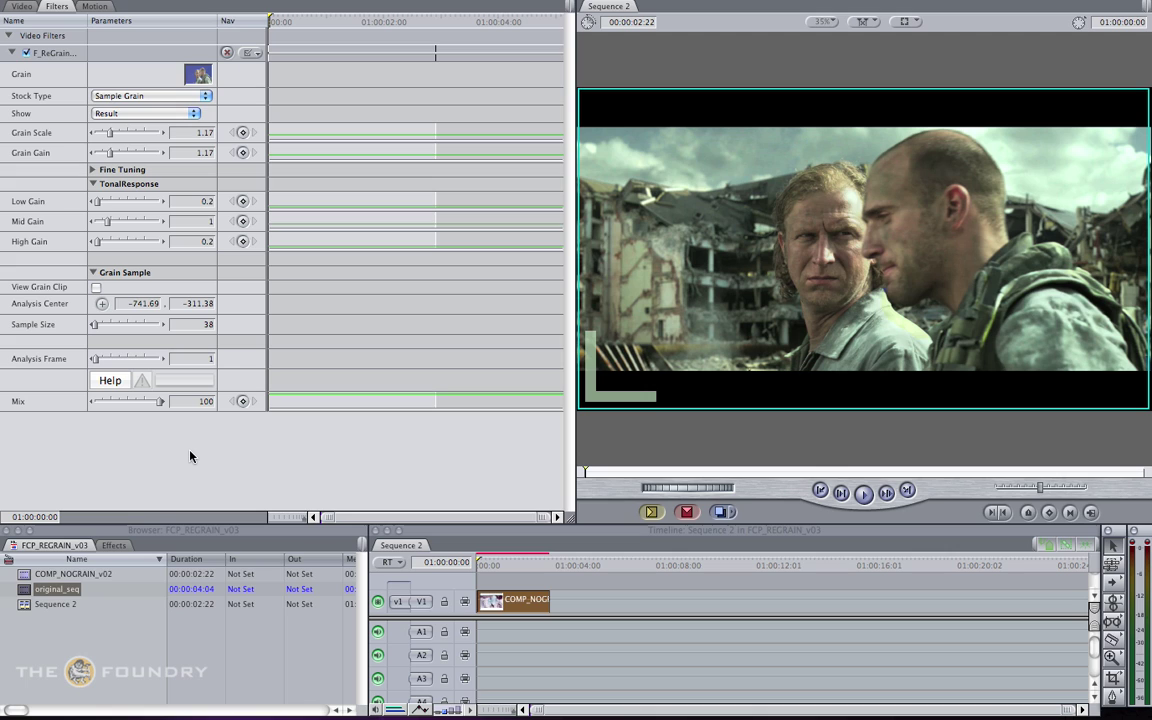